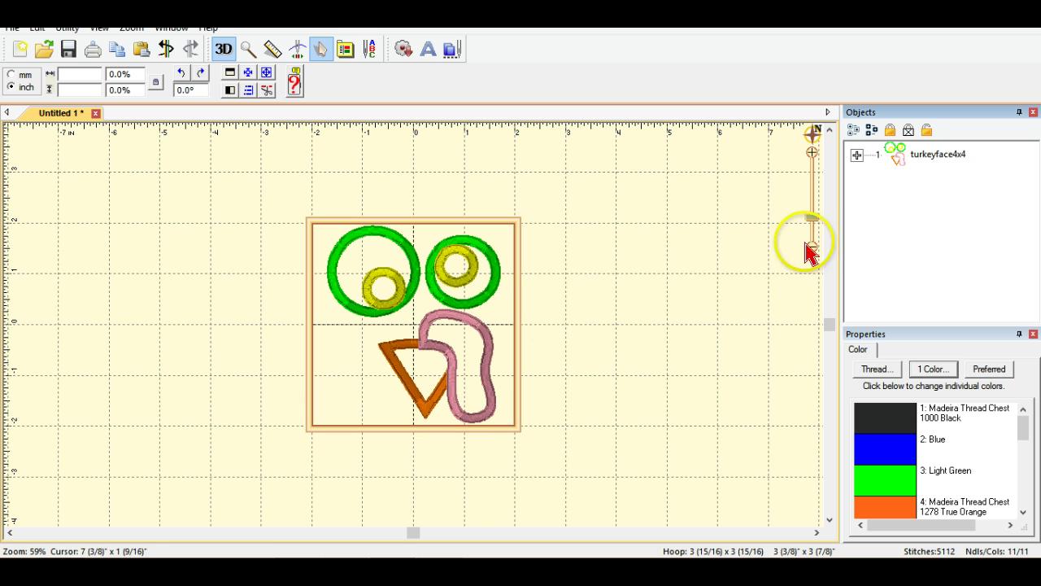
- Select the first black part (1:1) and bring up the applique style choices in its Thread settings
click(857, 154)
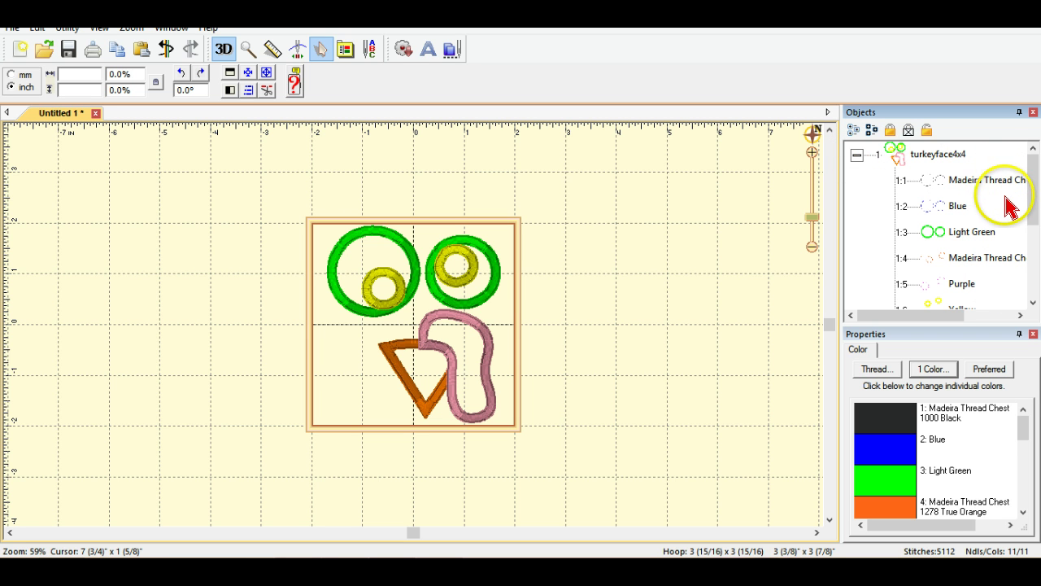
click(936, 185)
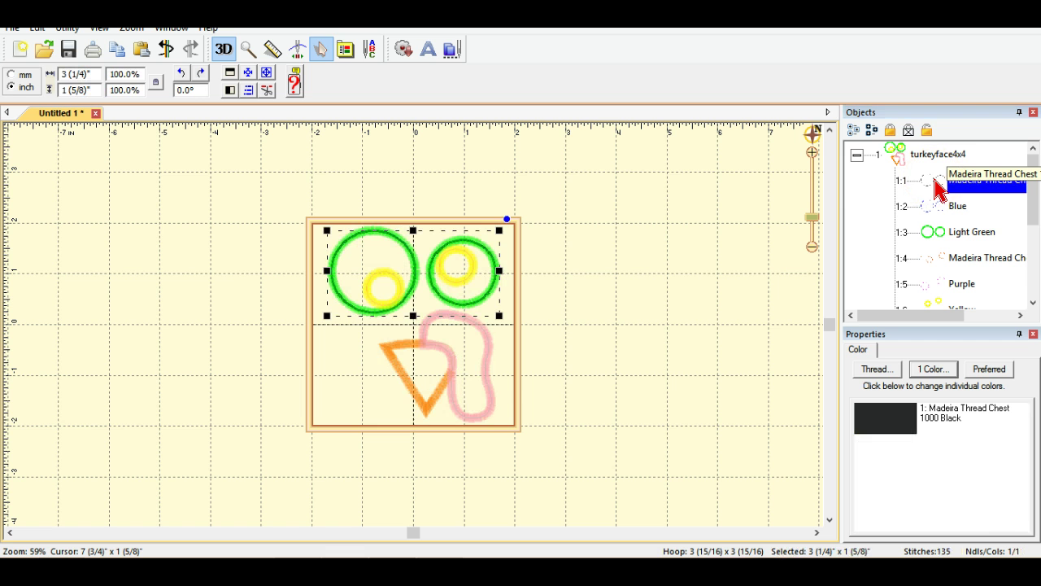
click(887, 431)
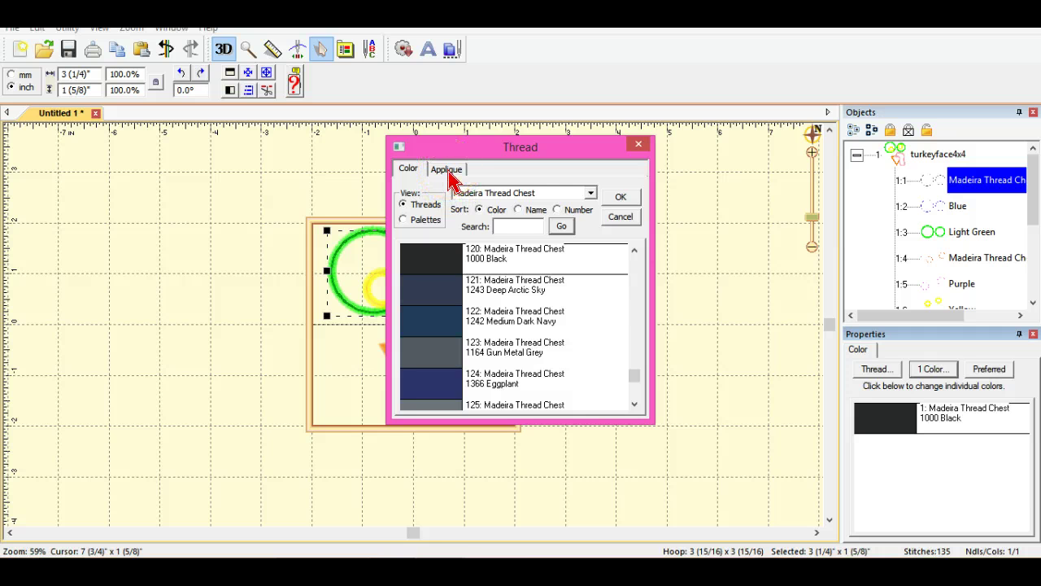
click(447, 169)
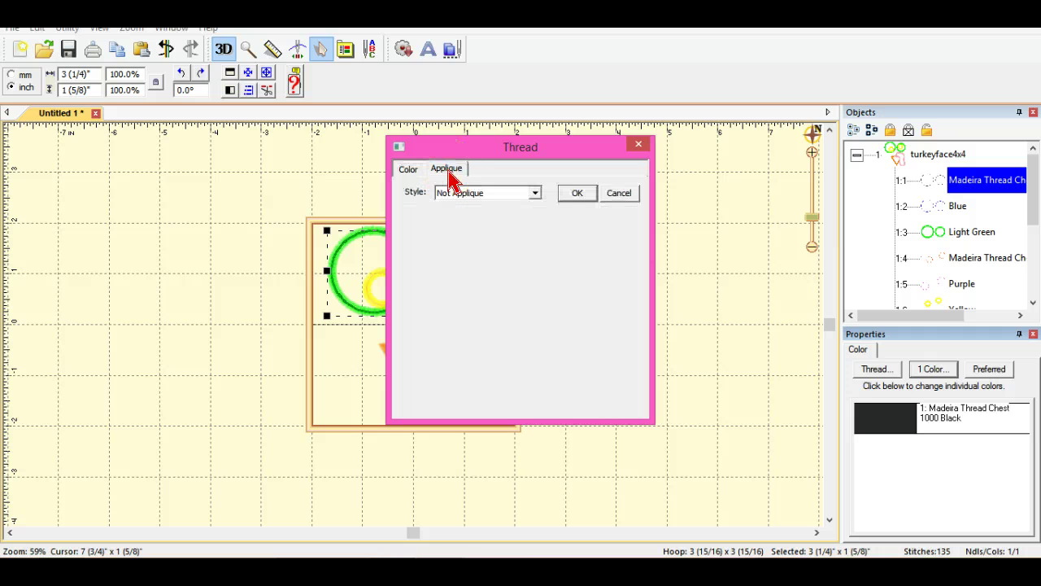
click(534, 194)
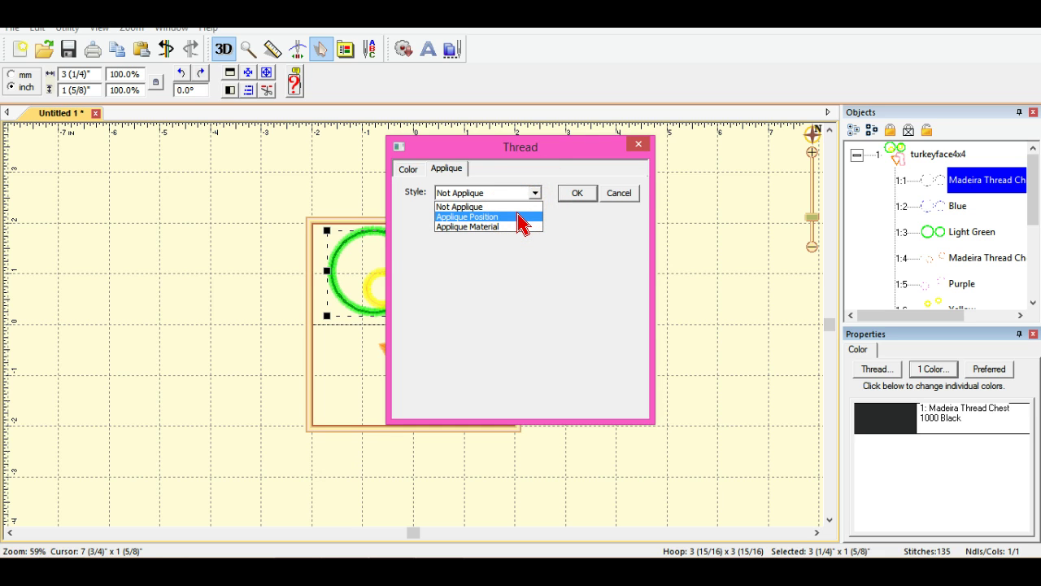
- Make the 1000 Black stop Applique Position at 0.9 mm inflate and start saving its cut file
click(520, 218)
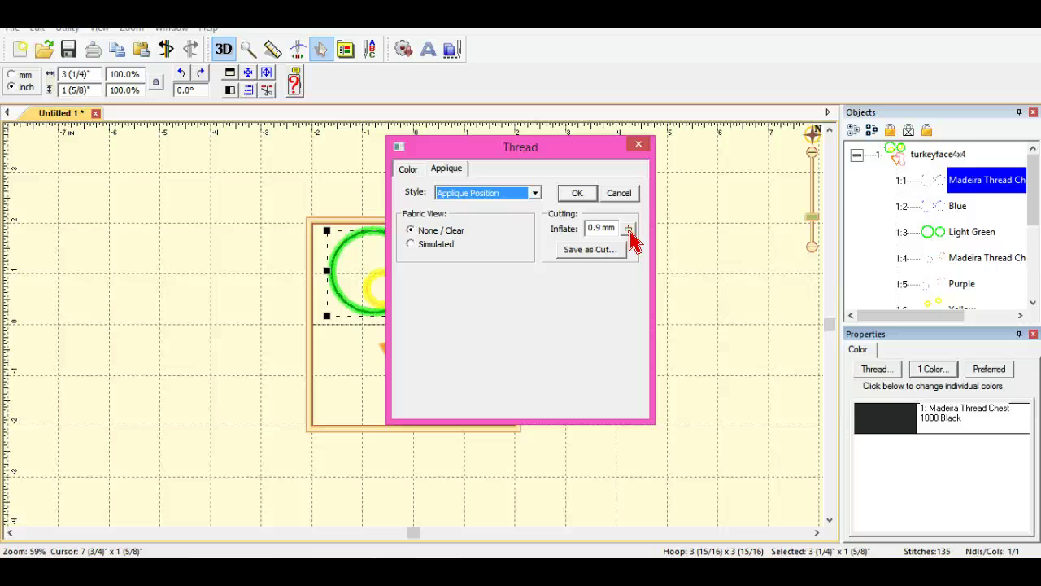
click(603, 234)
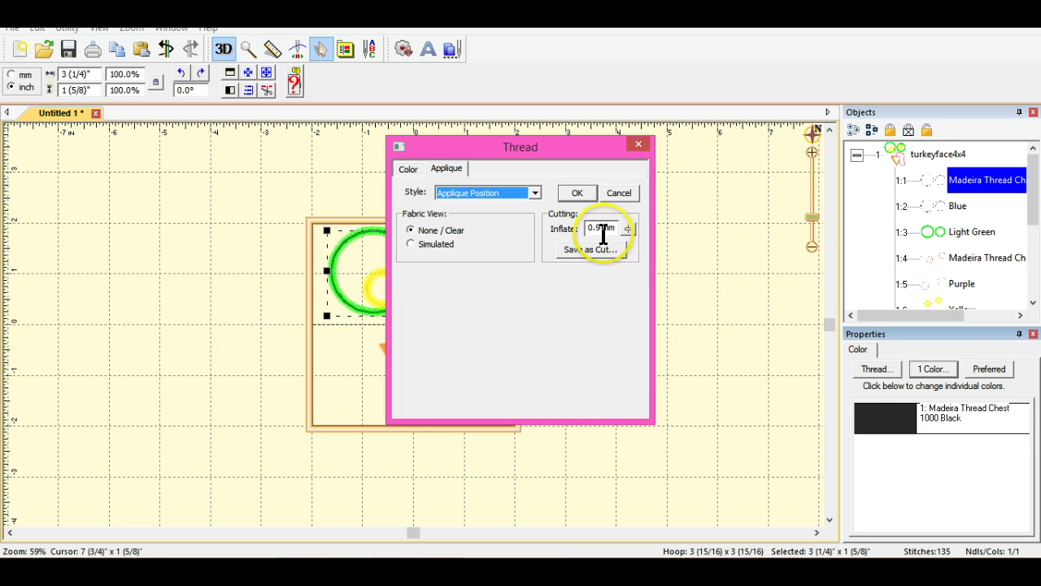
click(604, 250)
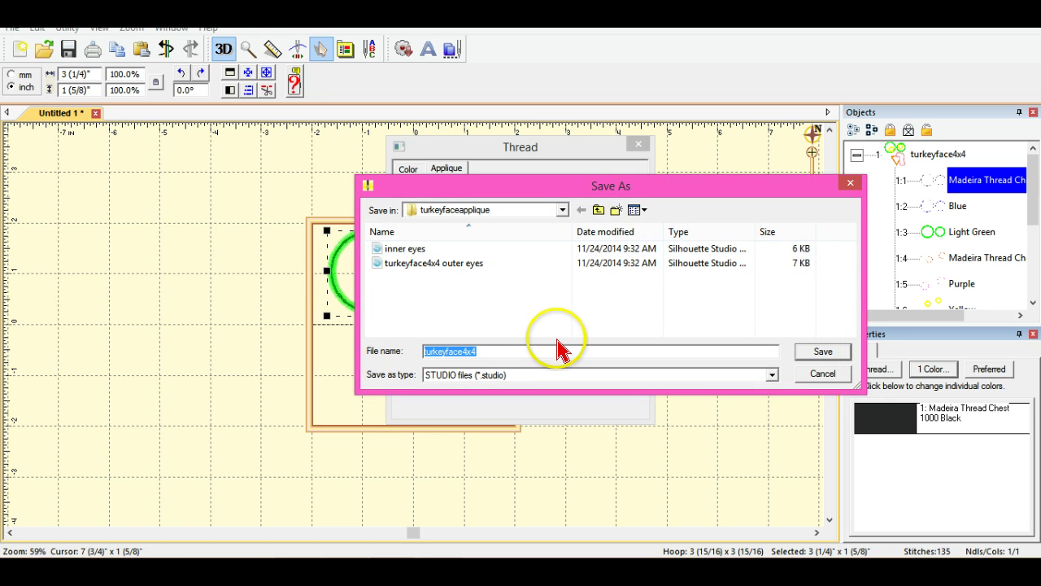
- Save the black placement outline as the Silhouette STUDIO cut file 'Outer eyes'
click(769, 375)
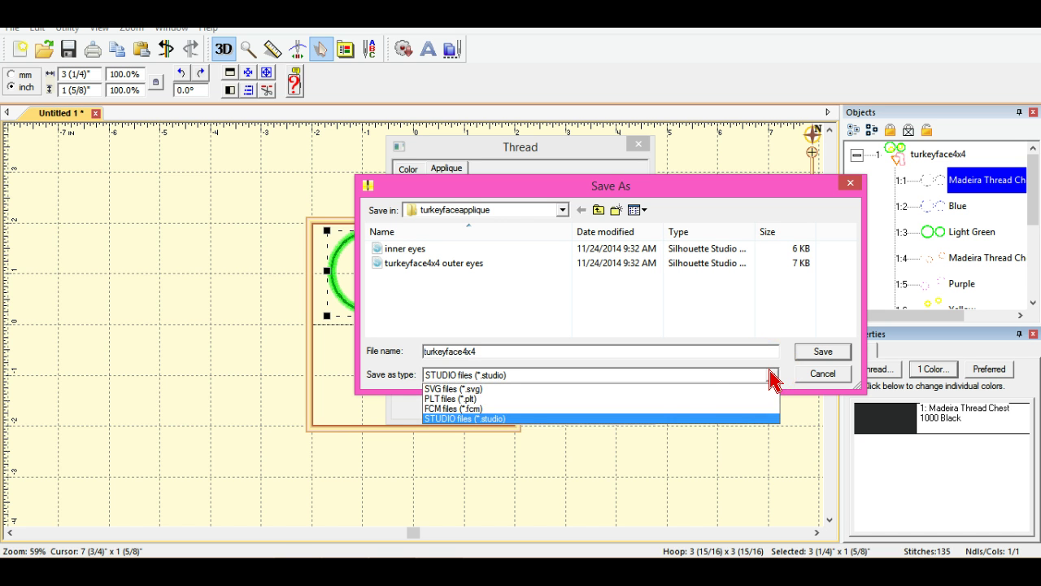
click(706, 378)
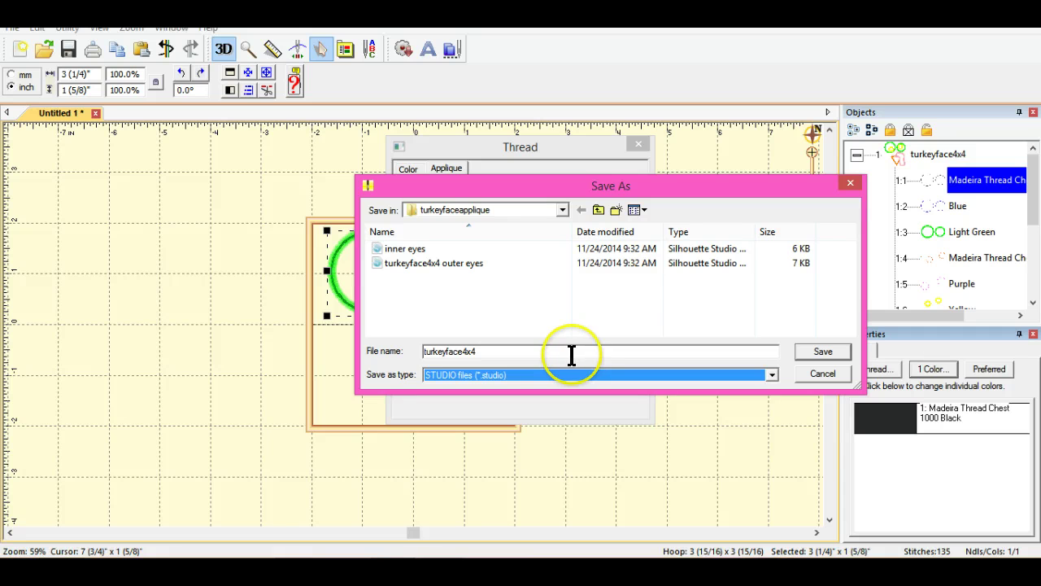
drag(569, 353, 422, 346)
text(Outer eye)
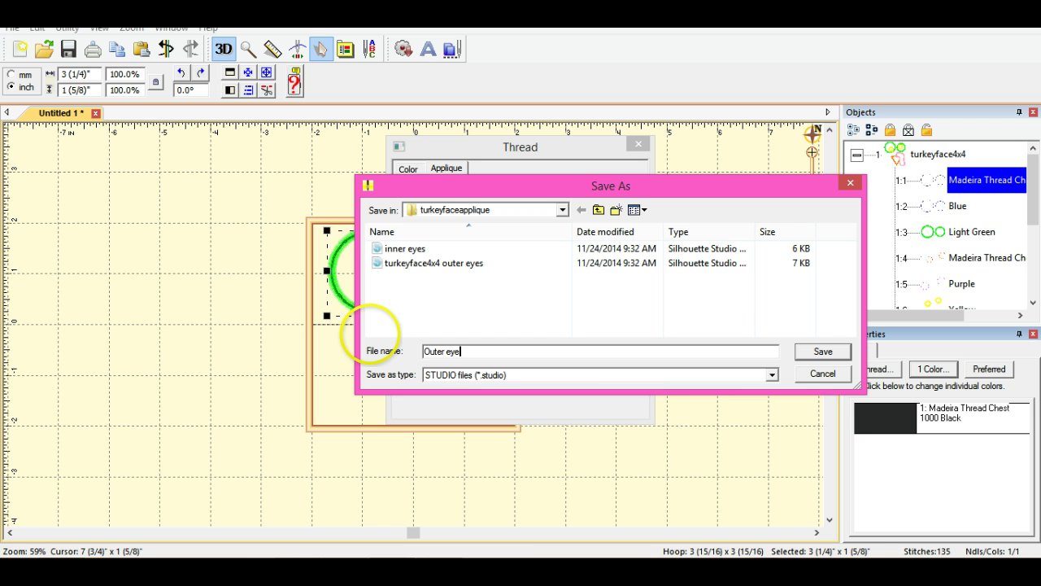
text(s)
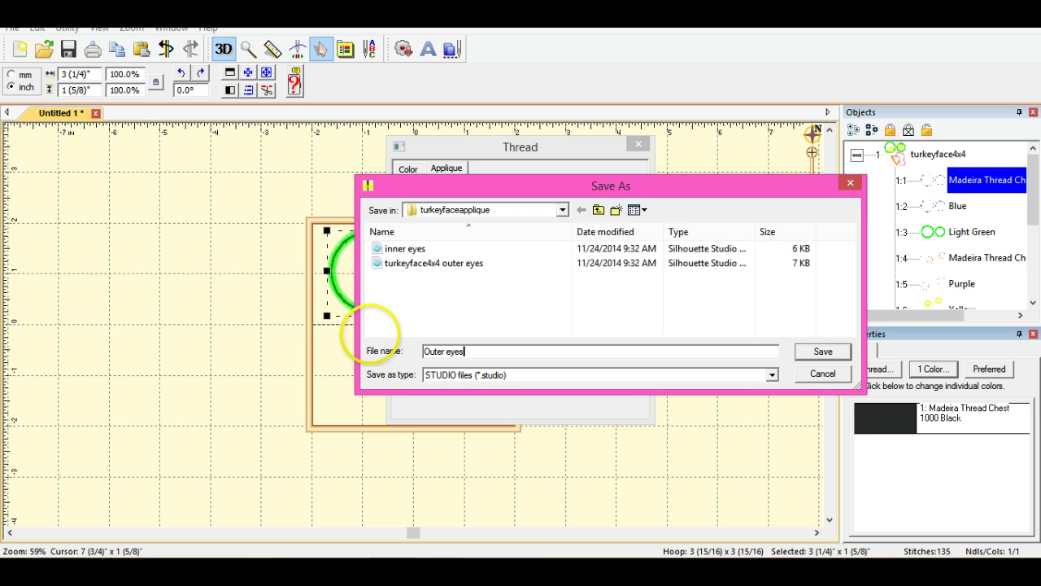
click(824, 352)
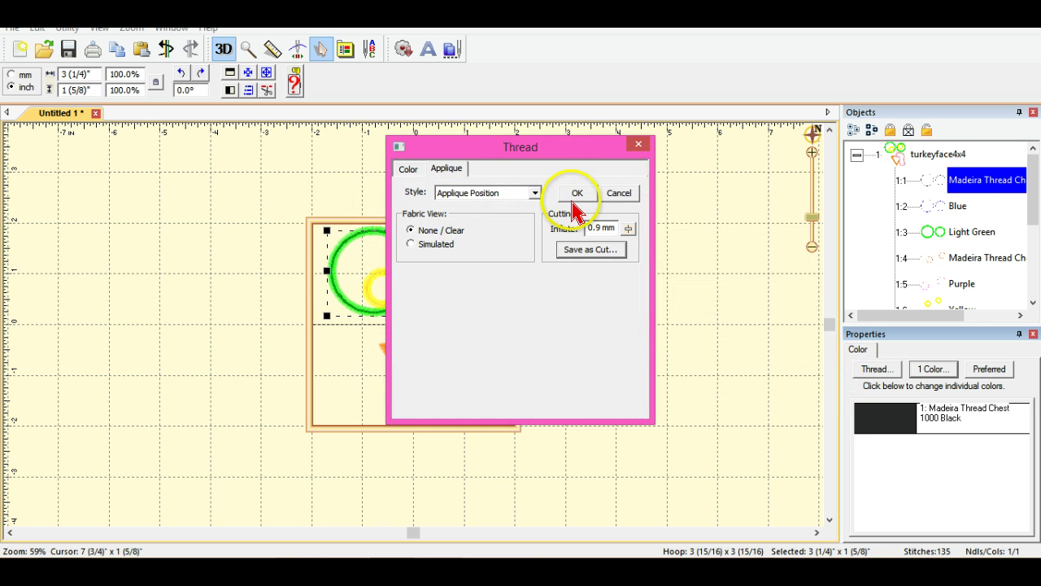
- Confirm the black stop, then set the 1278 True Orange stop to Applique Position
click(574, 200)
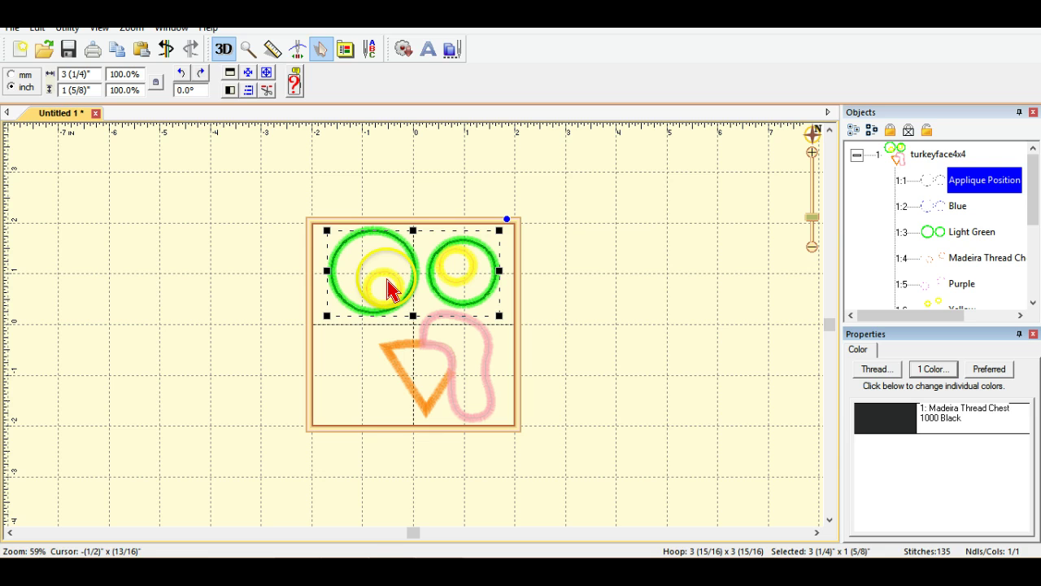
click(992, 271)
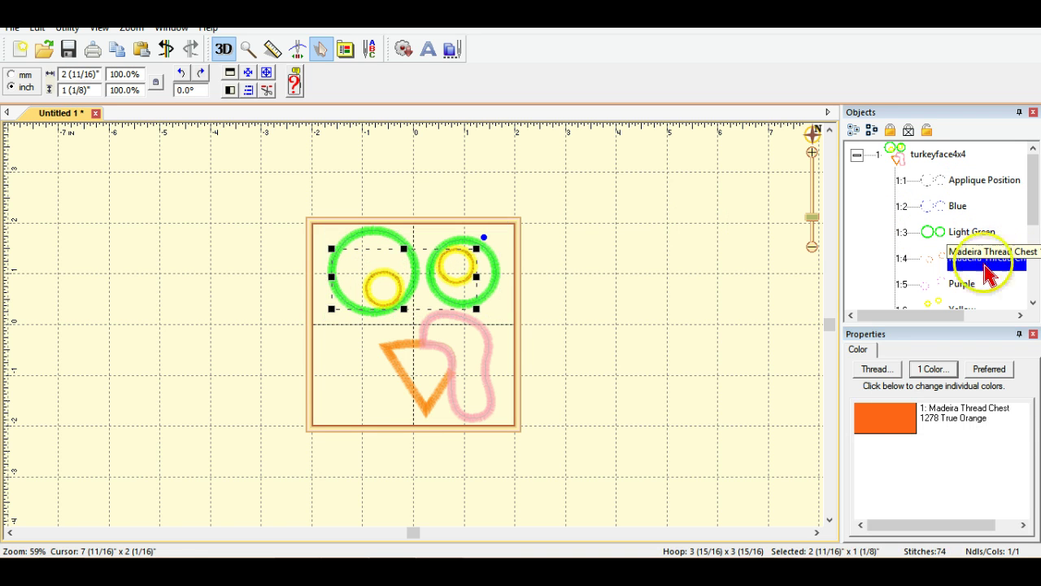
click(889, 426)
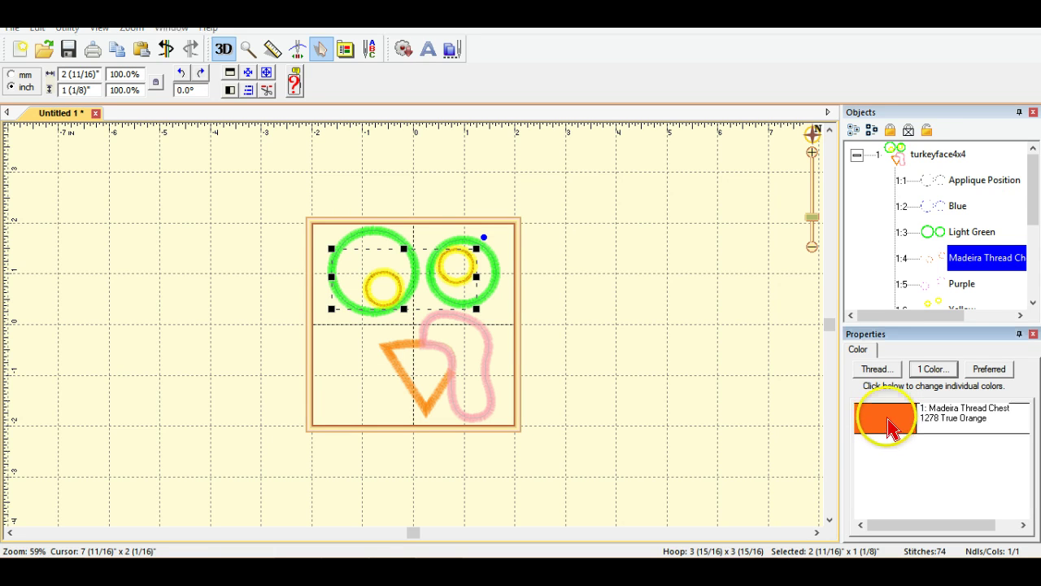
click(439, 172)
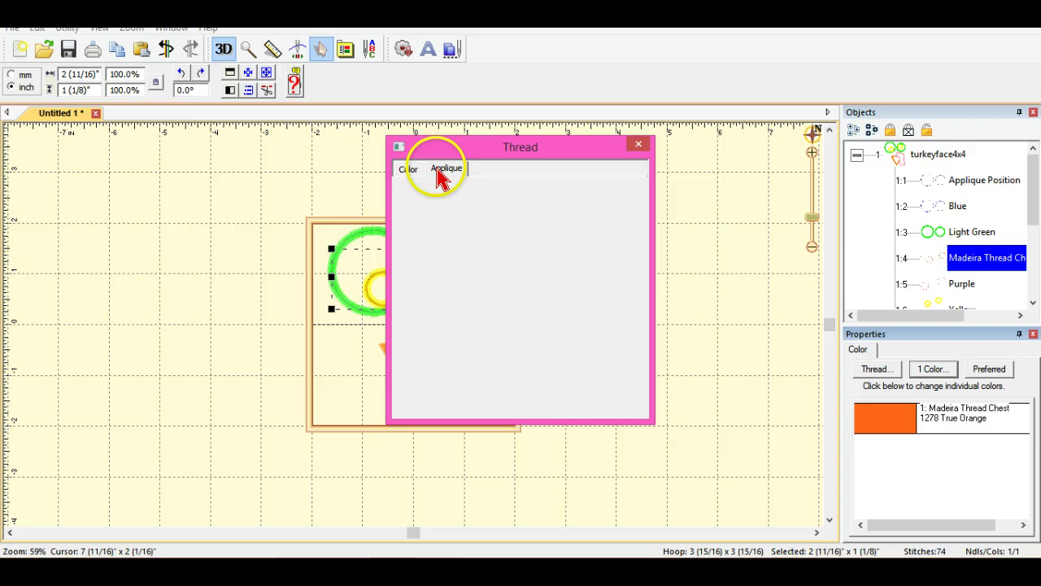
click(533, 197)
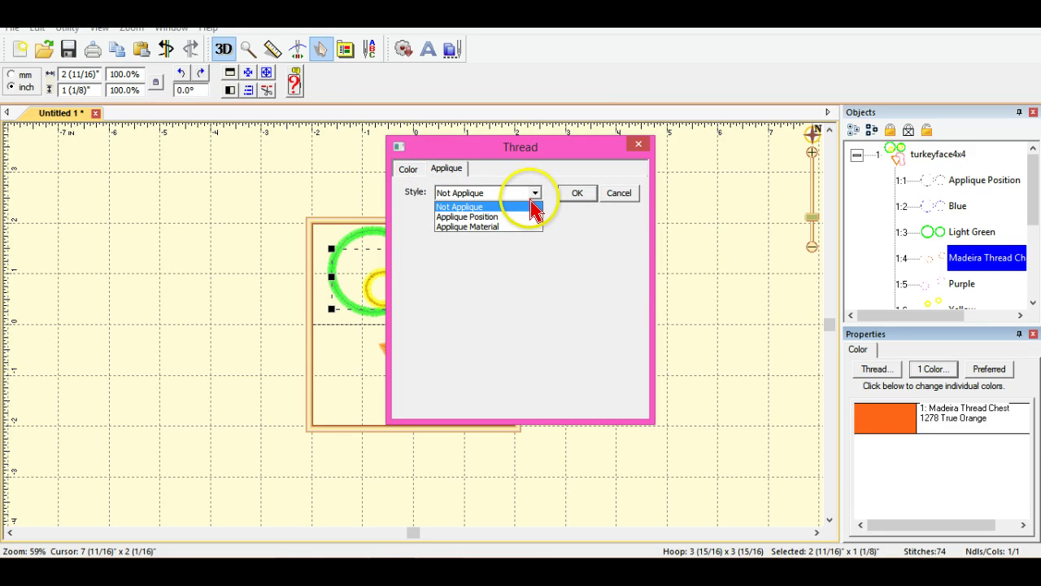
click(520, 218)
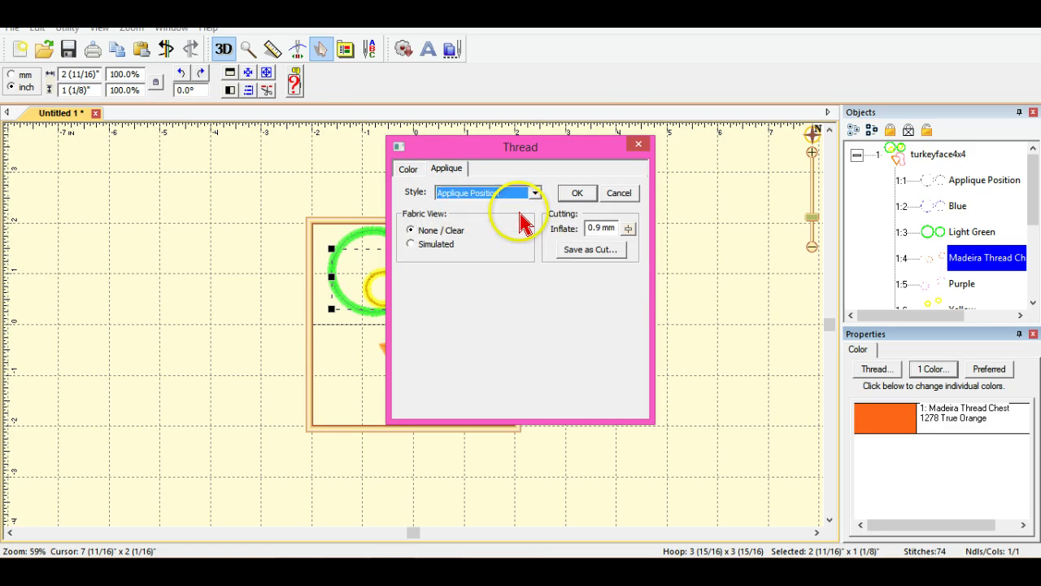
- Save the orange inner-eye outline as the STUDIO cut file 'inner eyeballs'
click(600, 255)
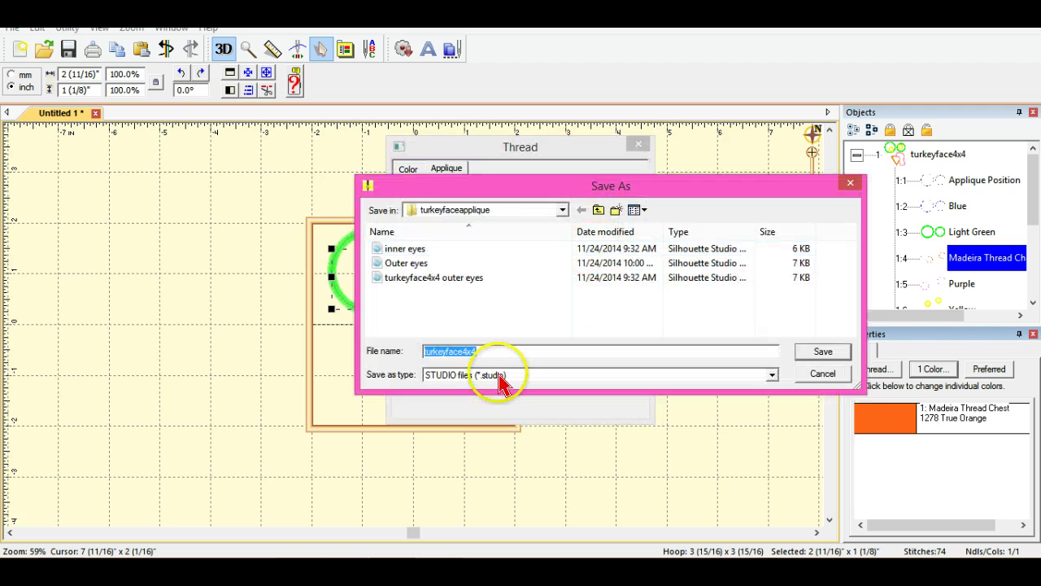
text(int)
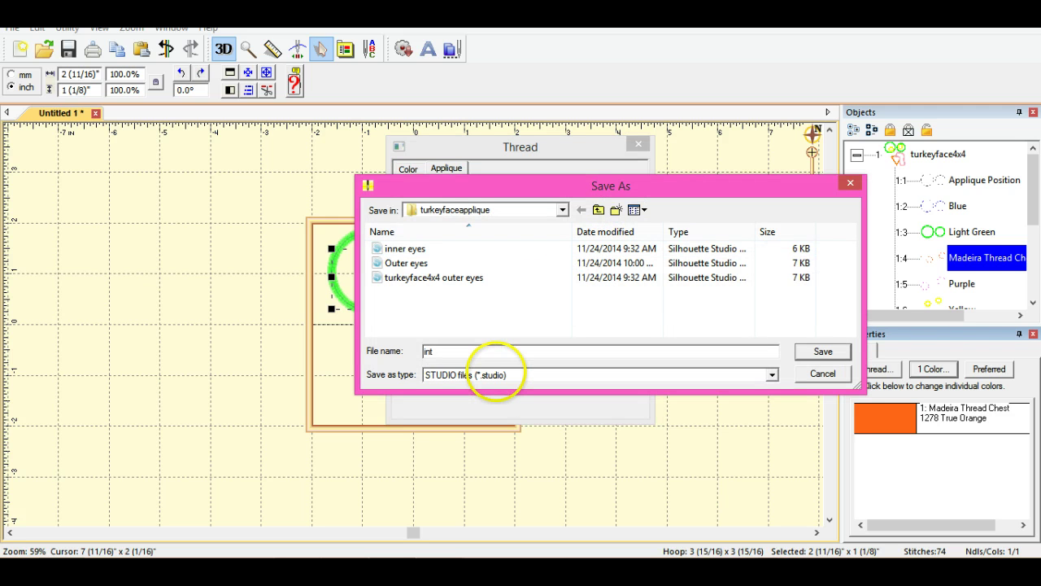
key(BackSpace)
text(ne)
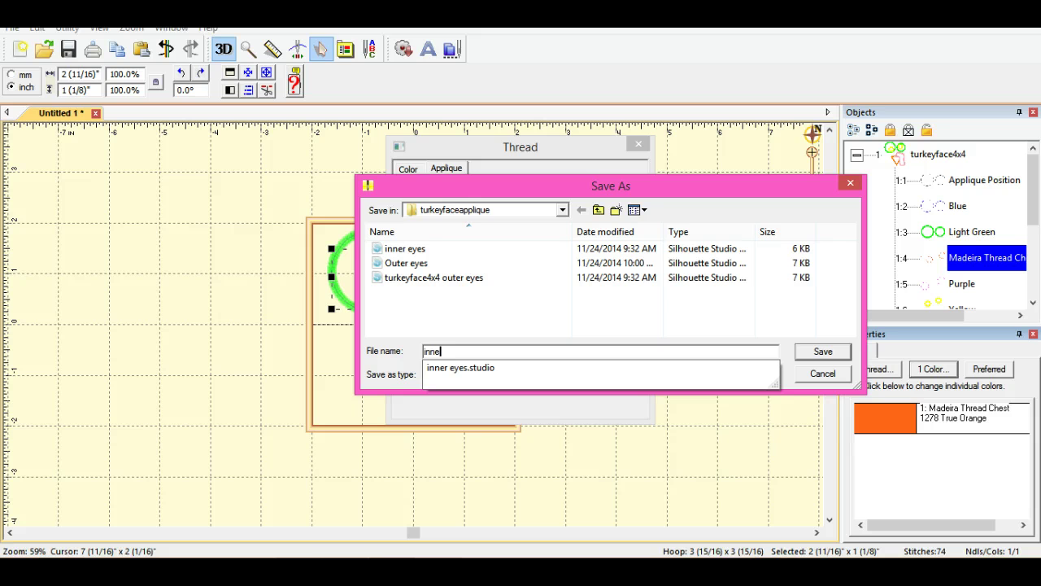
text(r eyeballs)
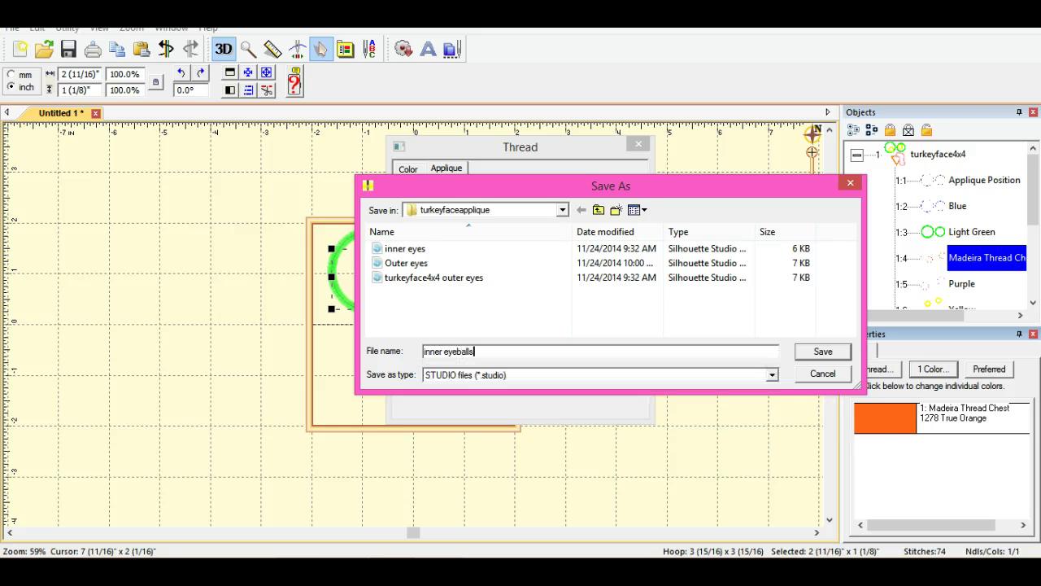
click(823, 352)
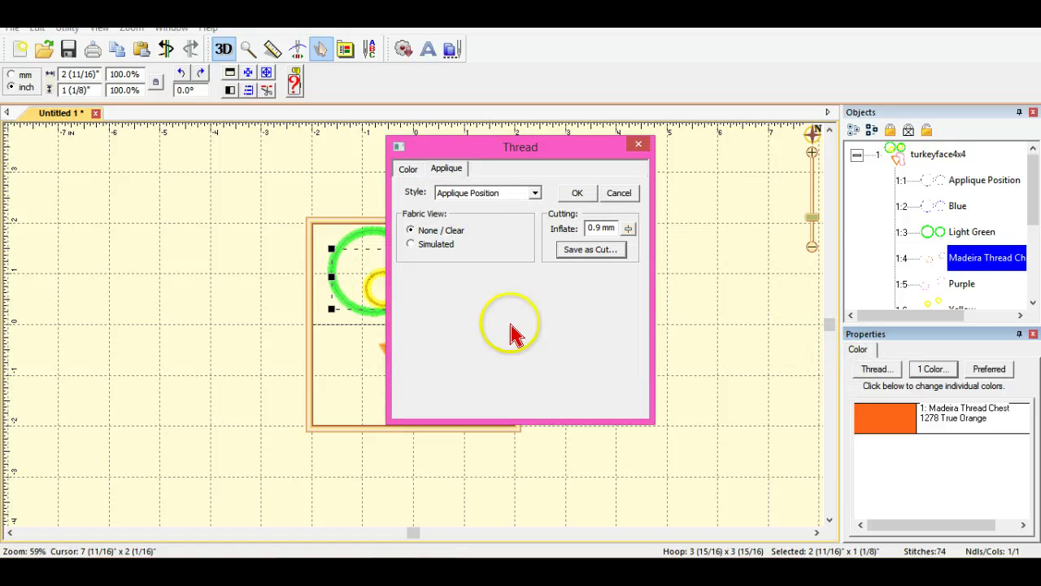
- Confirm the orange stop, then set the gray beak's 1040 Steel Grey stop to Applique Position
click(577, 193)
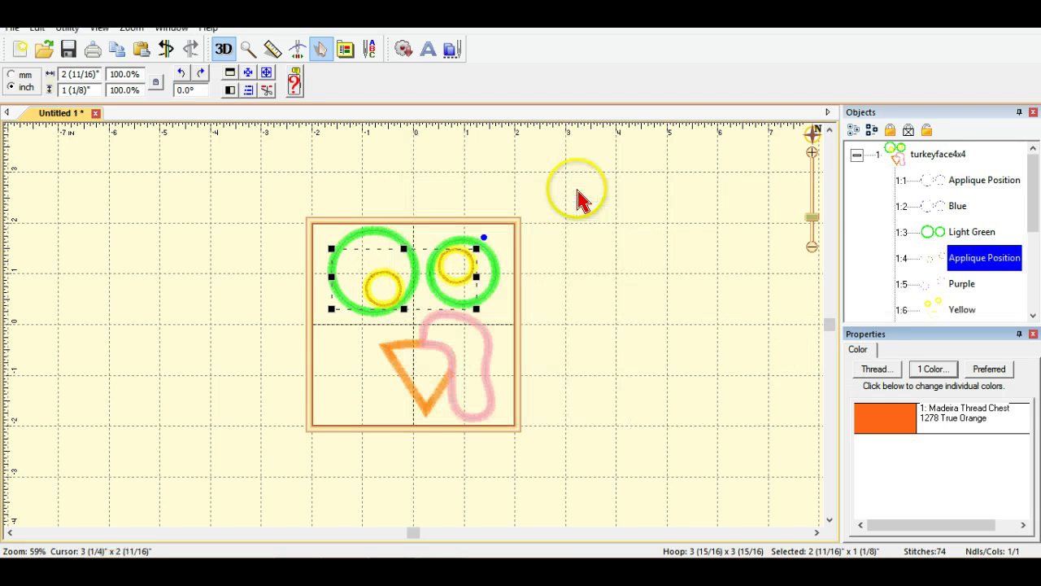
click(1033, 320)
click(1033, 320)
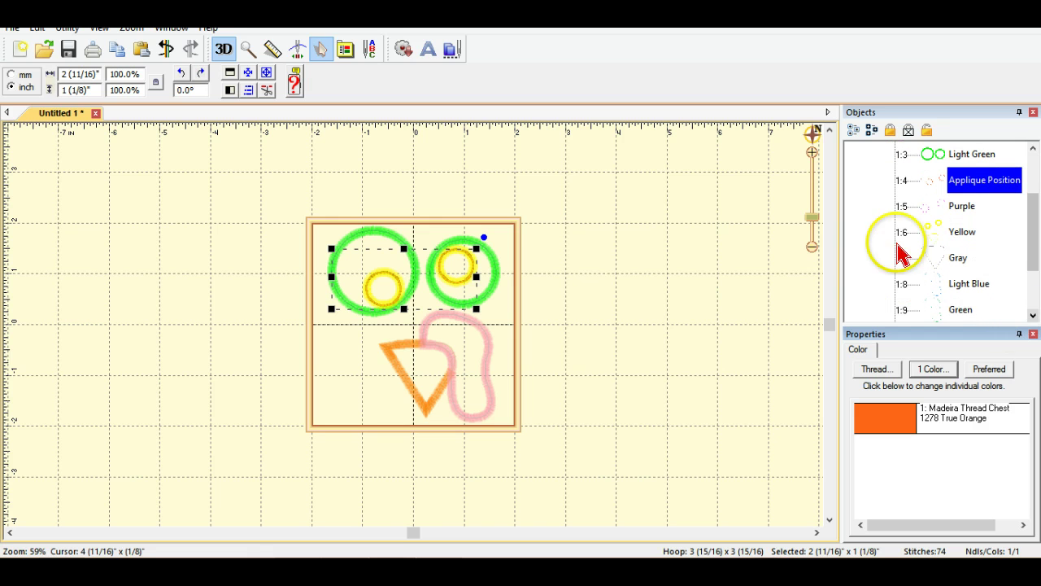
click(964, 264)
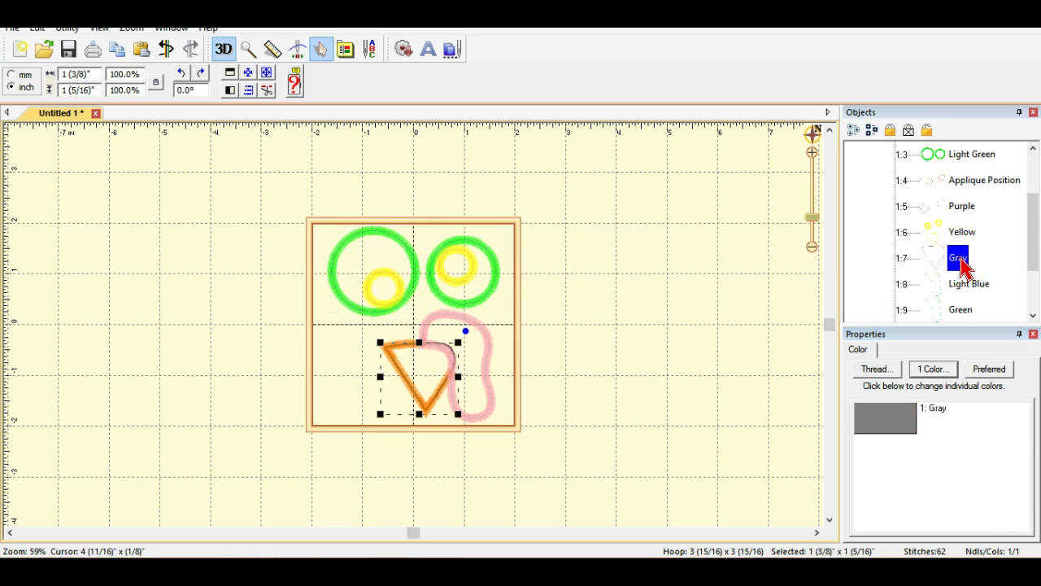
click(883, 417)
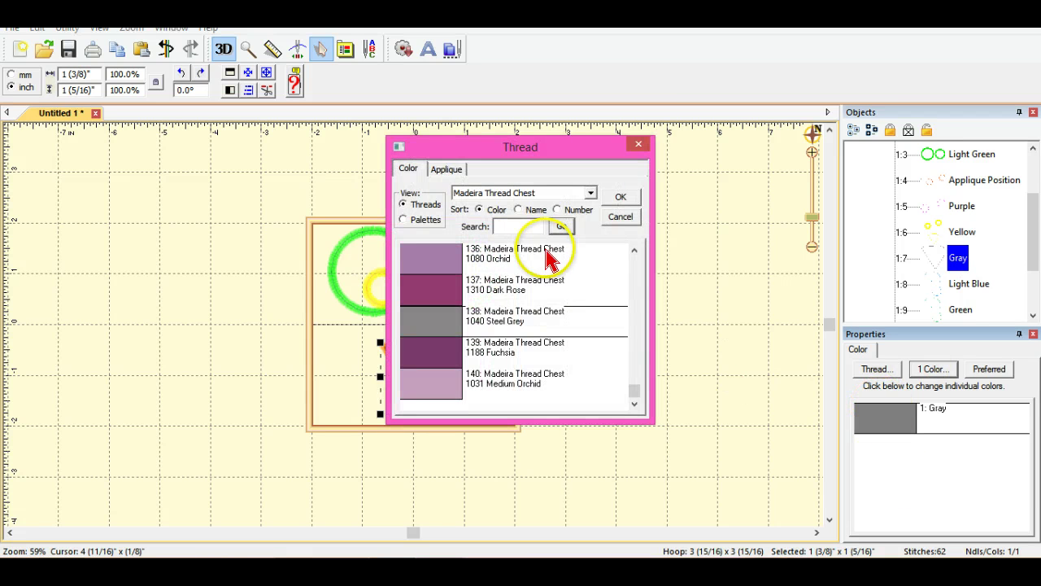
click(446, 170)
click(533, 195)
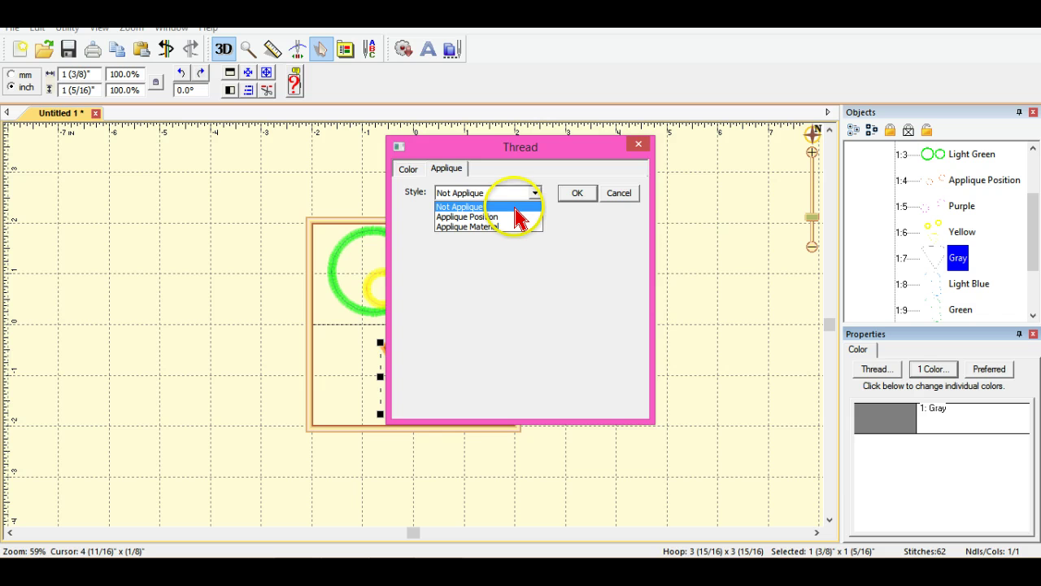
click(514, 216)
- Save the beak outline as the STUDIO cut file 'beak' and confirm the style change
click(586, 249)
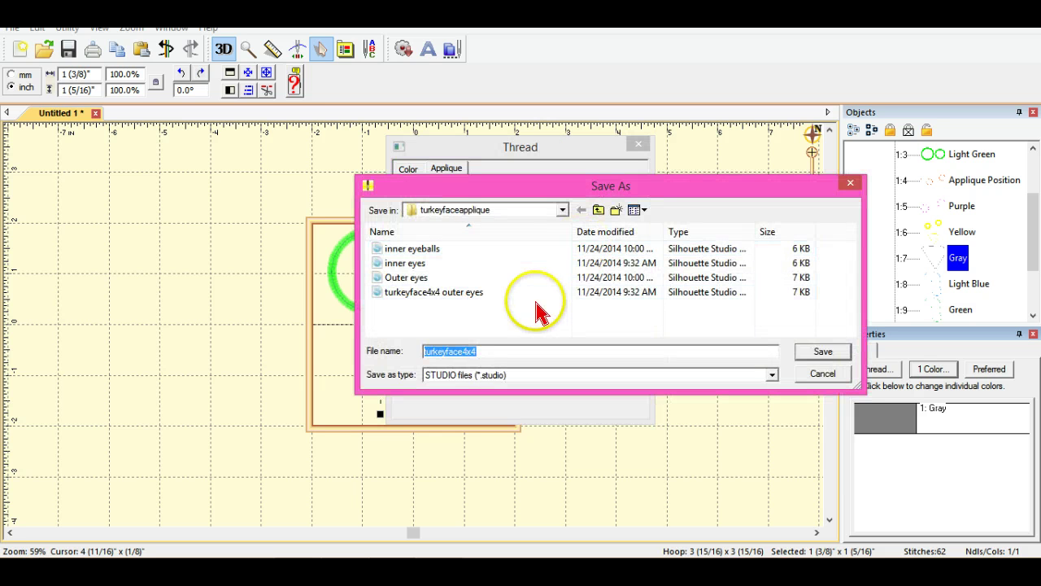
text(beak)
key(Return)
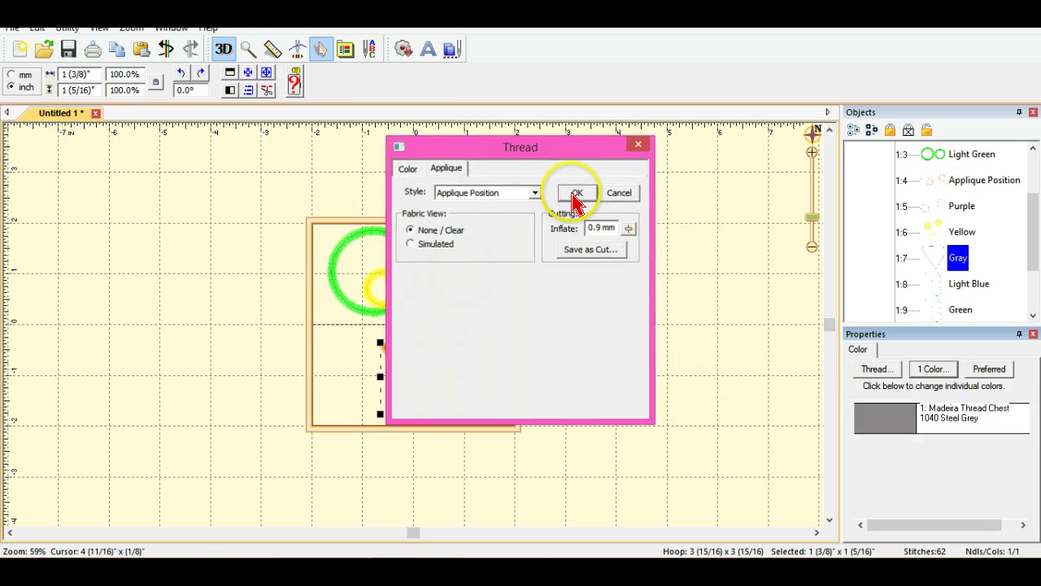
click(574, 196)
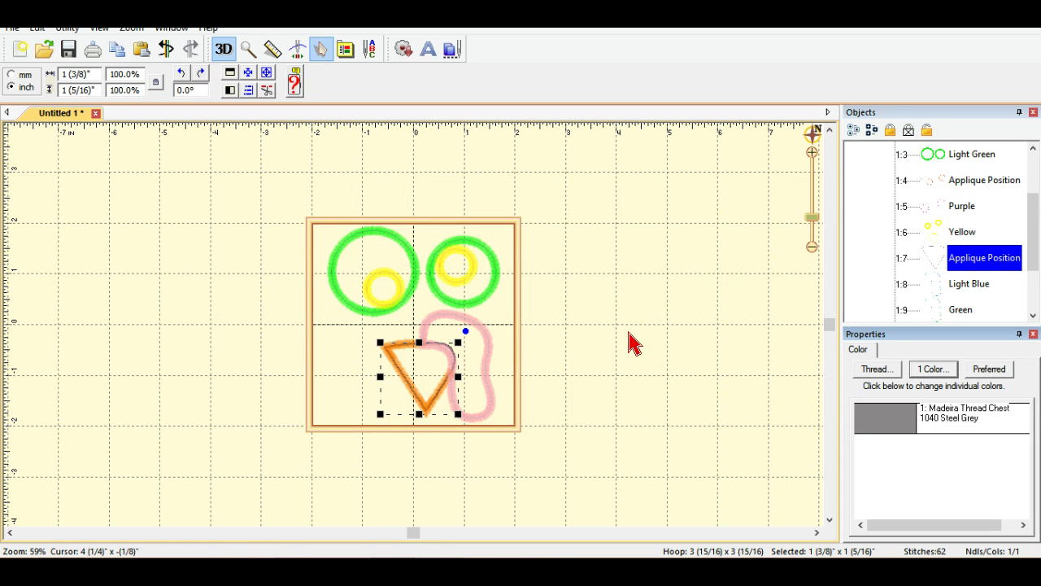